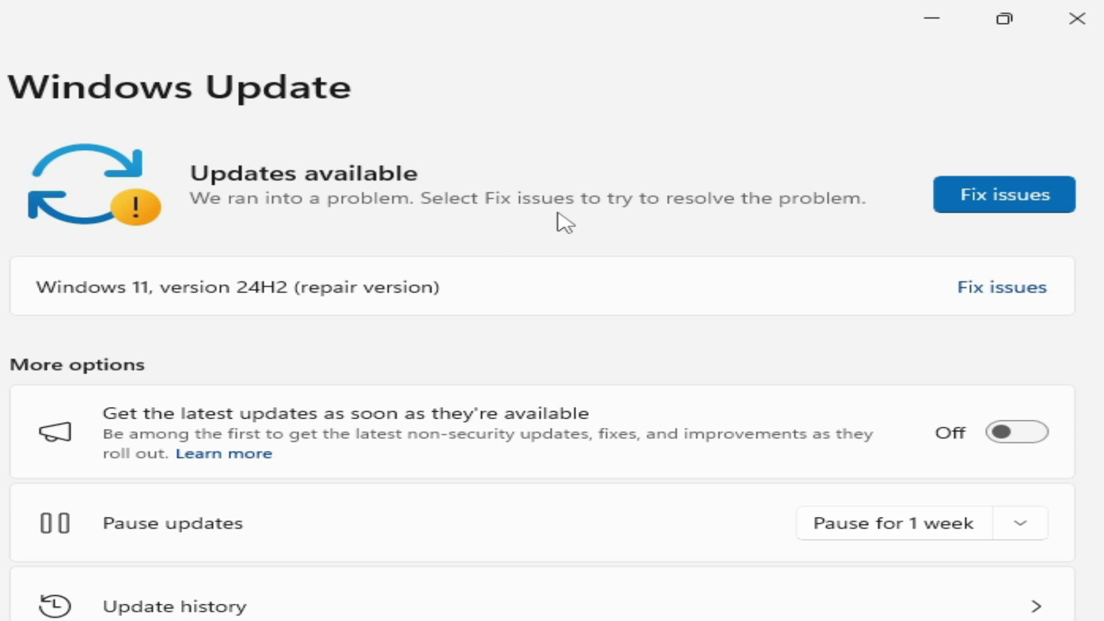
Step: Retry the failed Windows 11 version 24H2 repair update from Windows Update
{"action": "left_click", "coordinate": [1004, 199]}
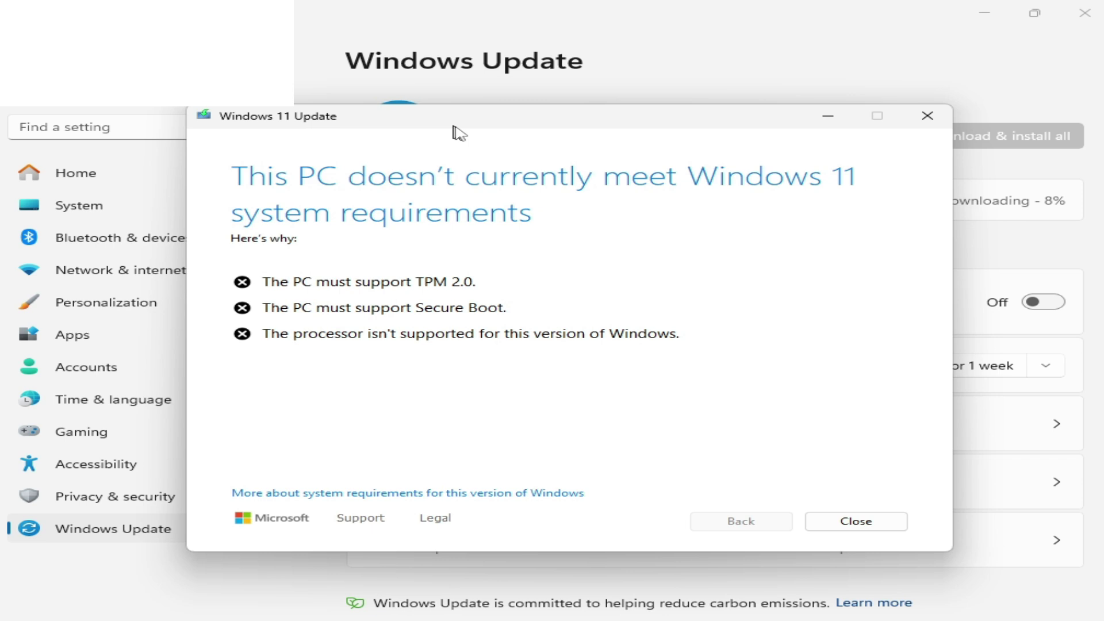
Step: Drag the system-requirements notice down and to the right, out of the way
{"action": "left_click_drag", "start_coordinate": [454, 126], "coordinate": [483, 158]}
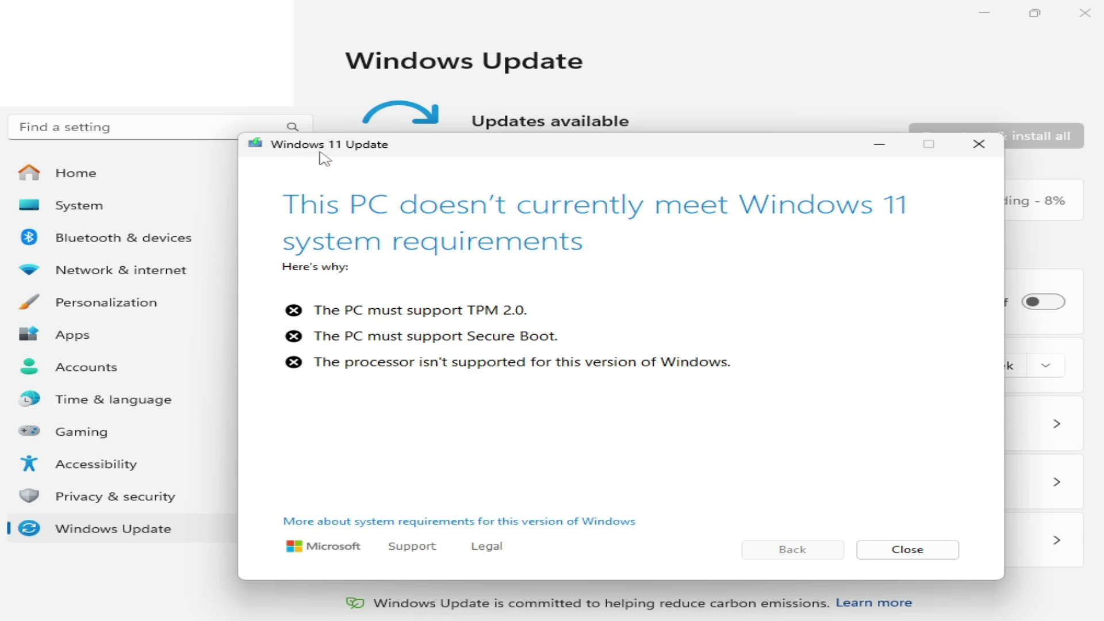
{"action": "left_click_drag", "start_coordinate": [560, 155], "coordinate": [677, 236]}
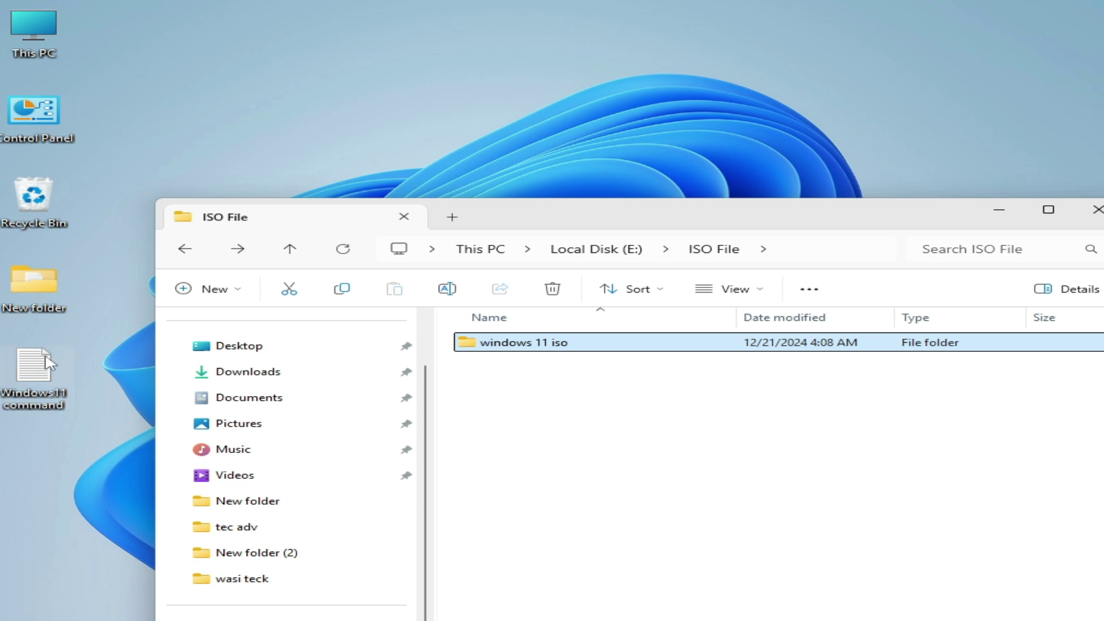
Step: Mount the Windows ISO in the windows 11 iso folder as a DVD drive
{"action": "double_click", "coordinate": [533, 345]}
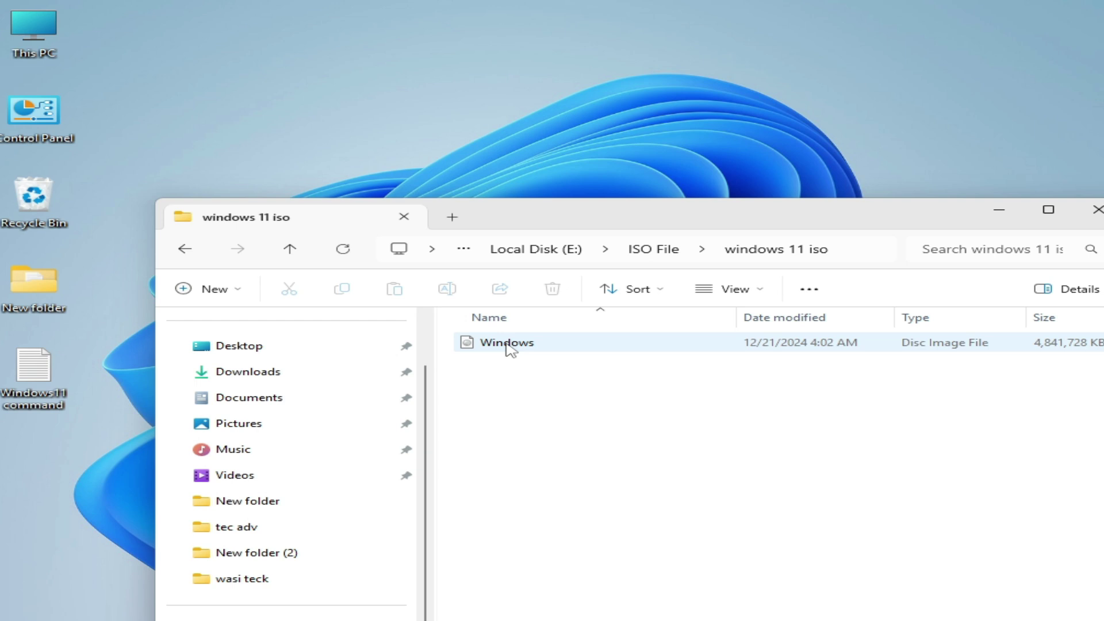
{"action": "right_click", "coordinate": [509, 348]}
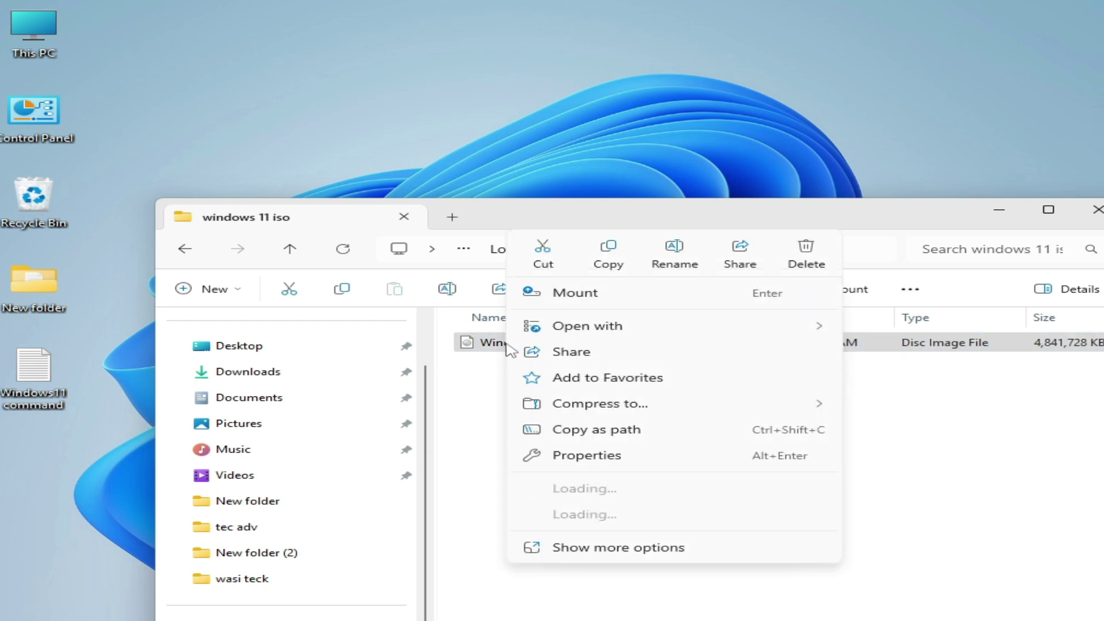
{"action": "left_click", "coordinate": [590, 305]}
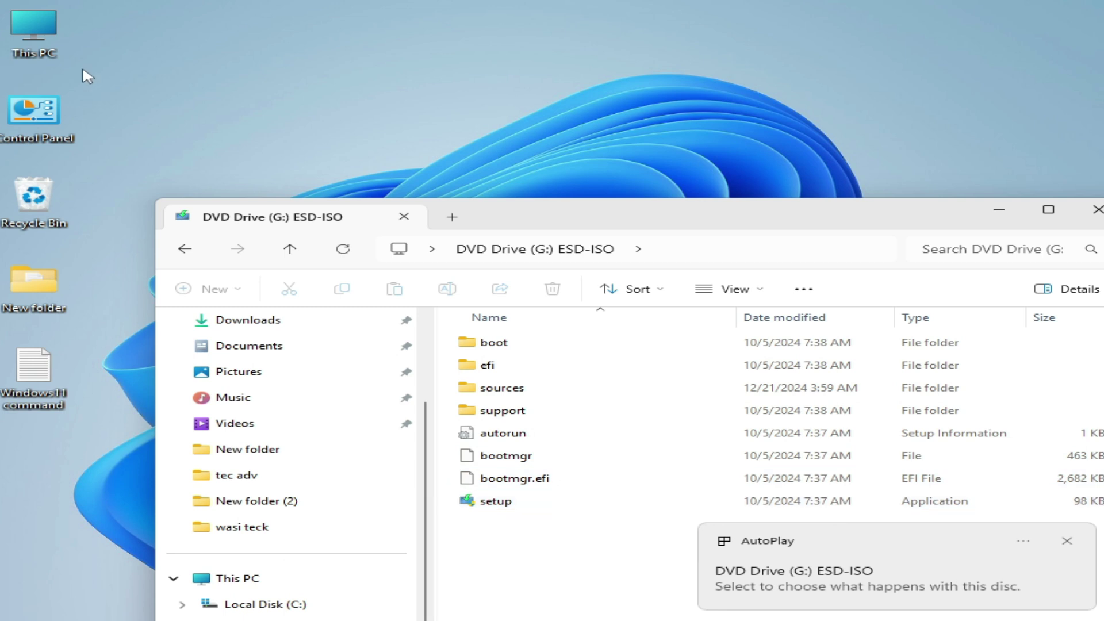
Step: Open Local Disk (C:) from This PC in a new window
{"action": "left_click", "coordinate": [20, 37]}
{"action": "double_click", "coordinate": [20, 37]}
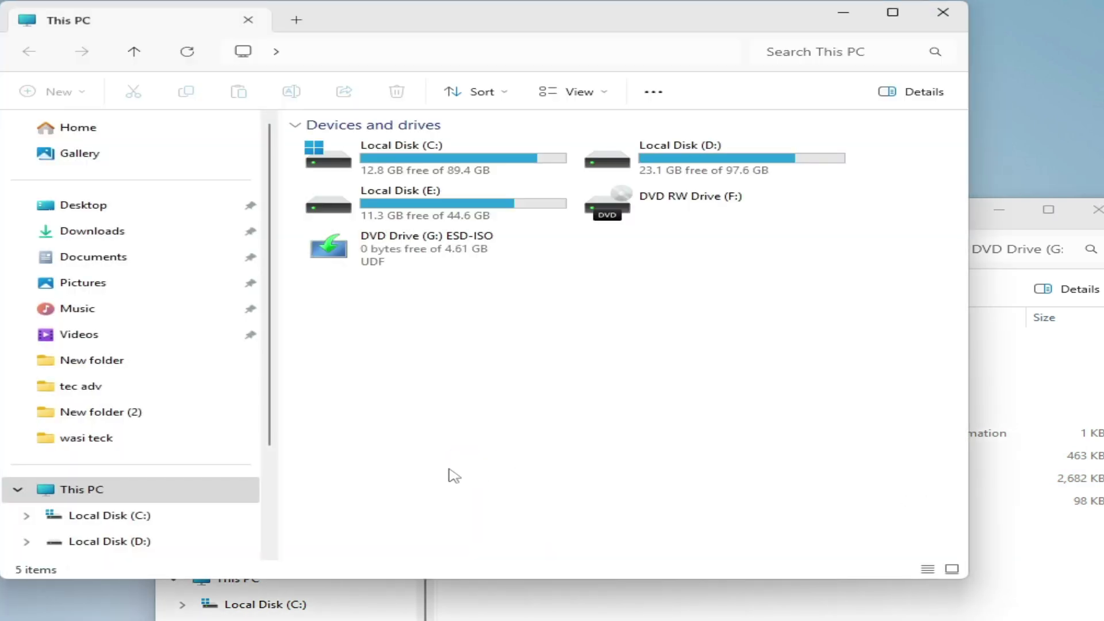
{"action": "left_click", "coordinate": [426, 165]}
{"action": "double_click", "coordinate": [426, 165]}
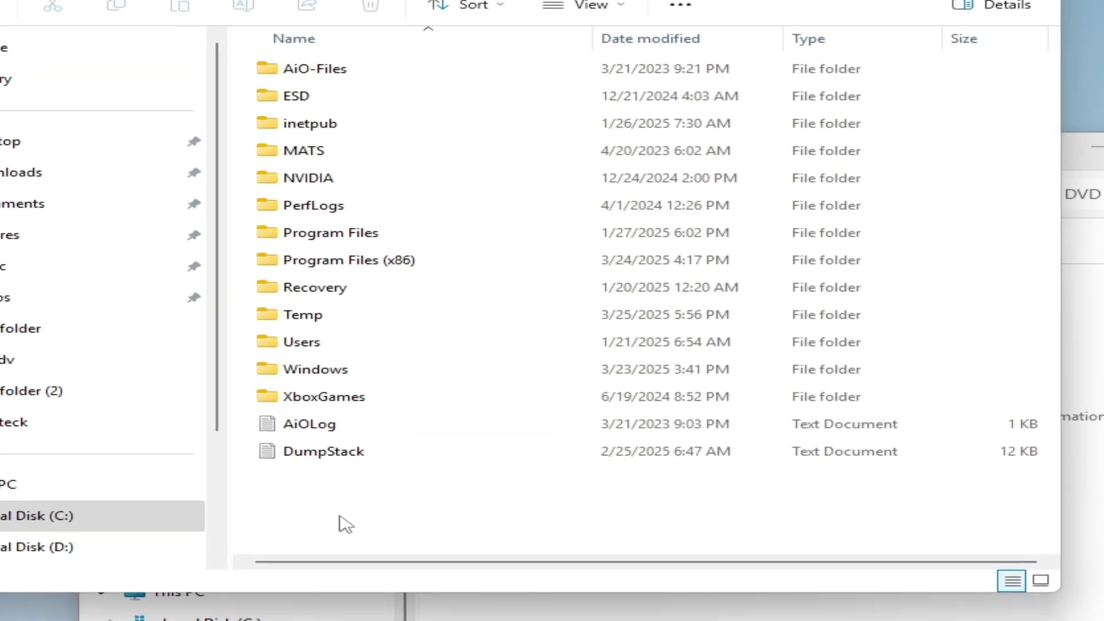
Step: Add a new folder on Local Disk (C:) and name it Windows11
{"action": "right_click", "coordinate": [368, 518]}
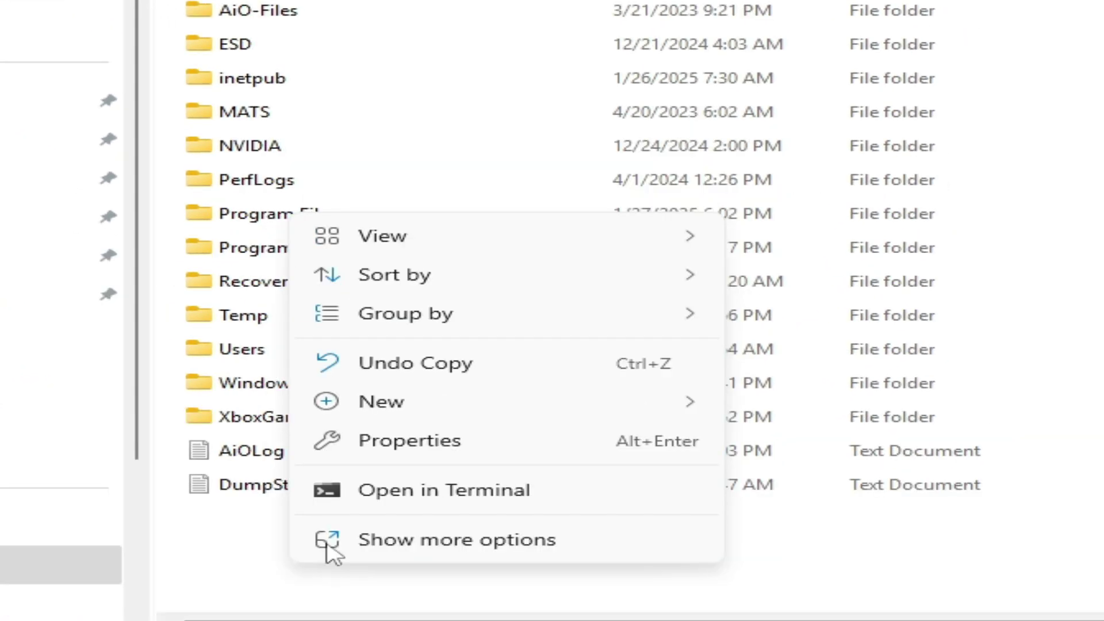
{"action": "mouse_move", "coordinate": [622, 363]}
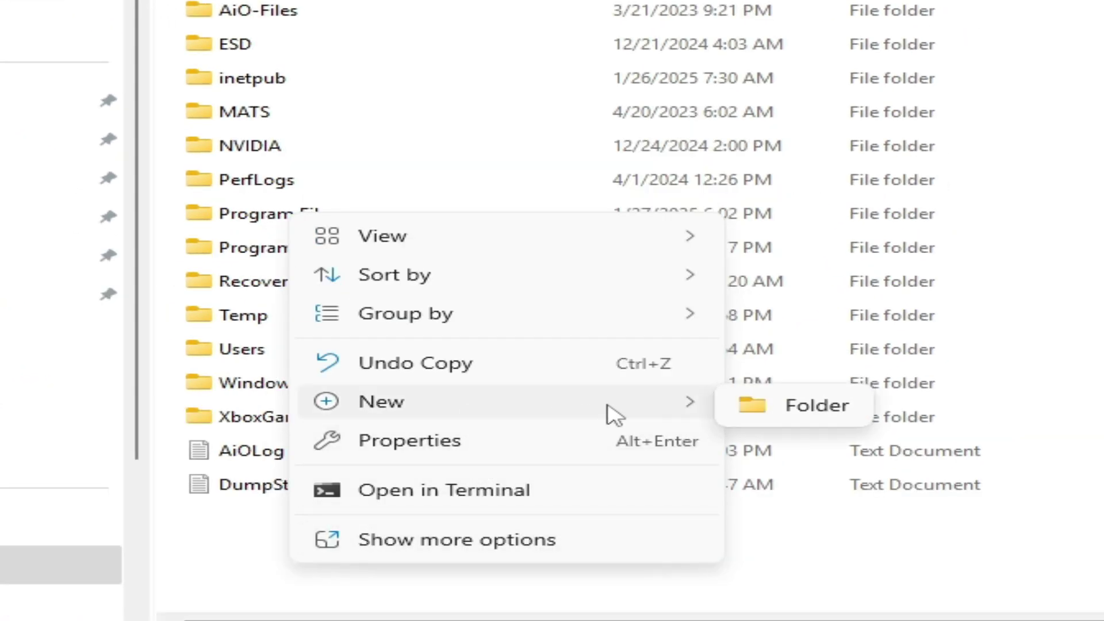
{"action": "left_click", "coordinate": [771, 412]}
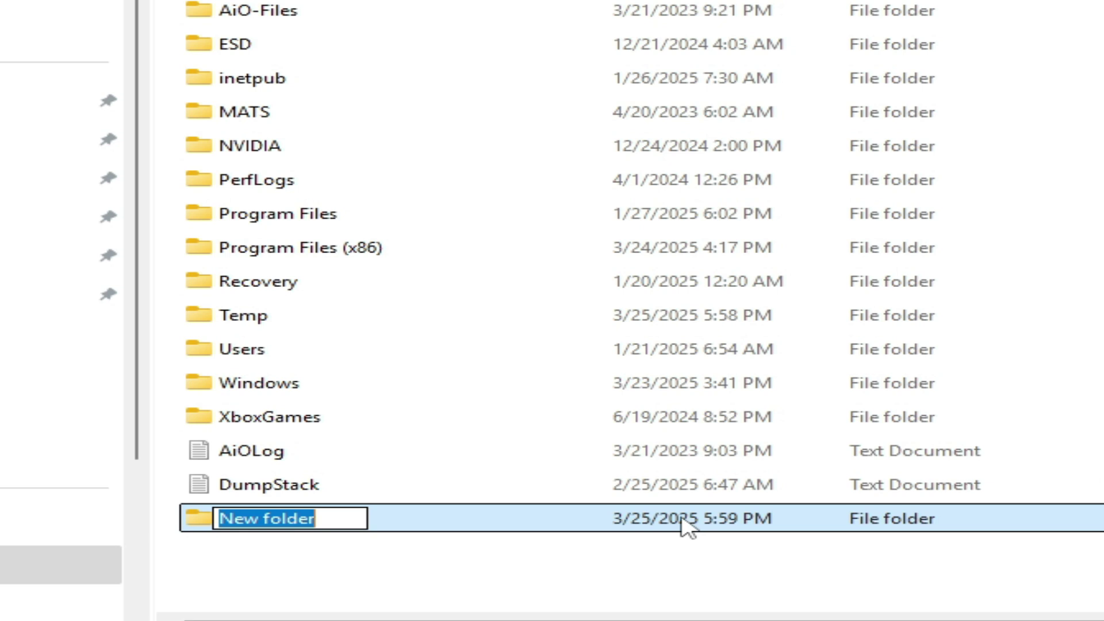
{"action": "type", "text": "Windo"}
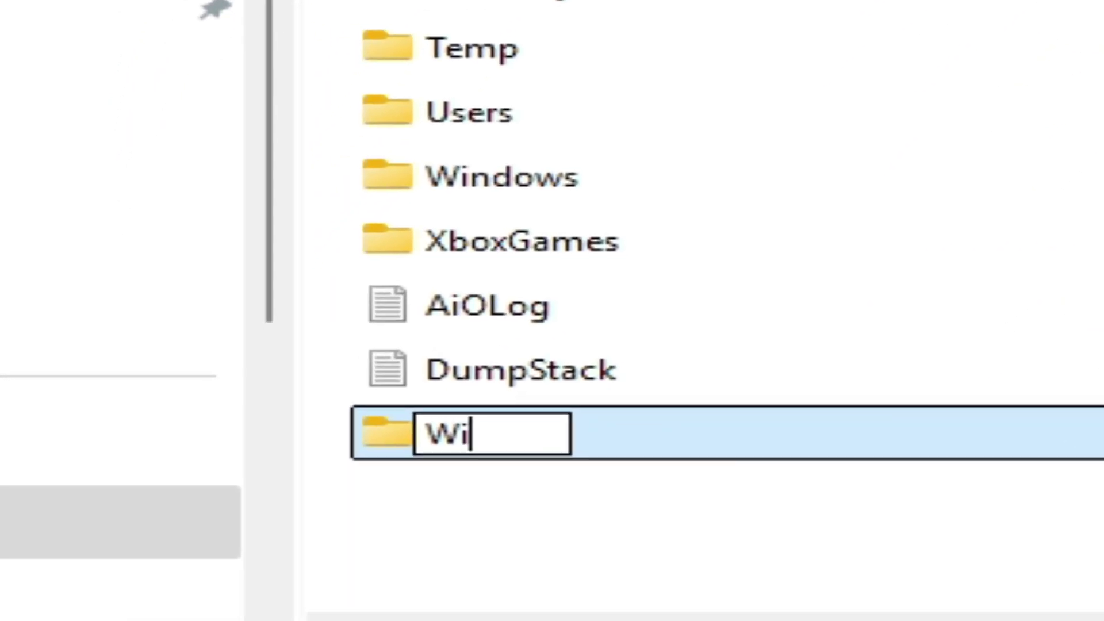
{"action": "type", "text": "ws"}
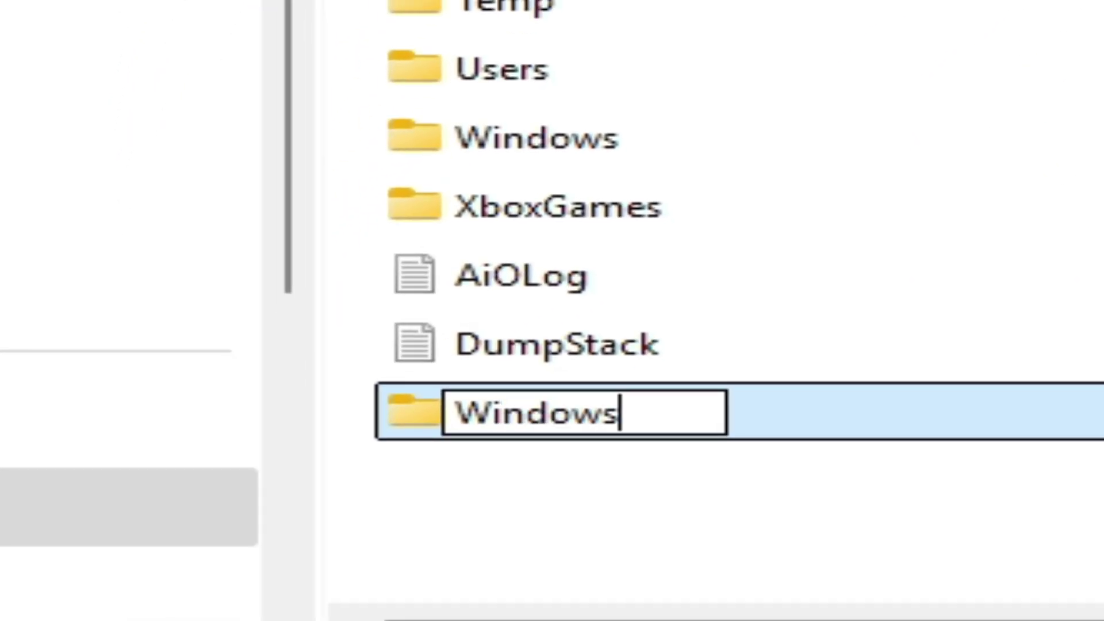
{"action": "type", "text": "11"}
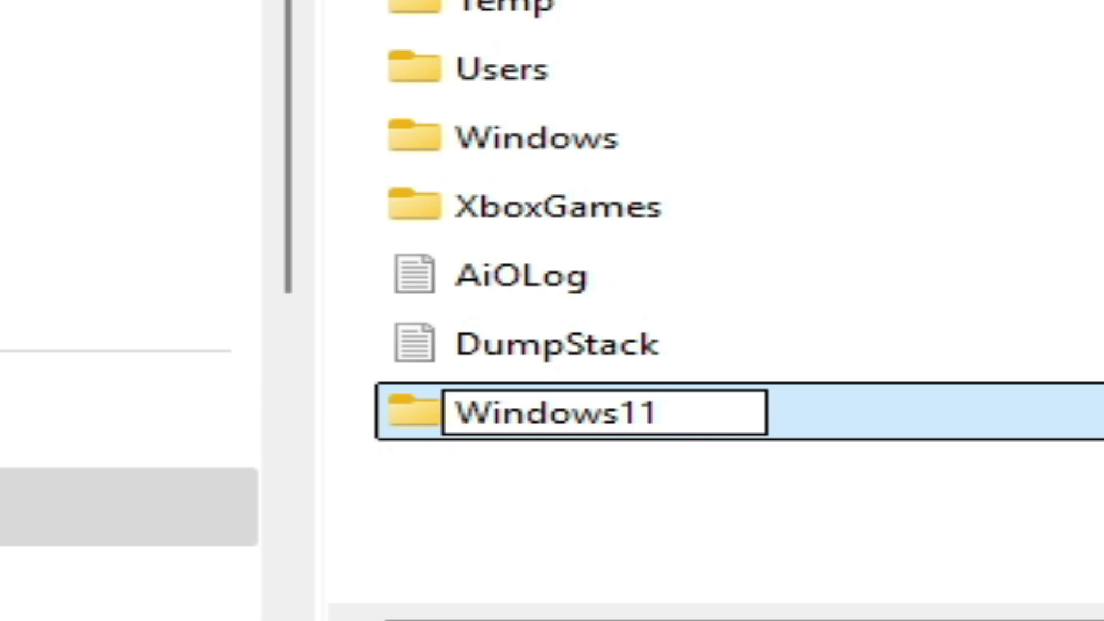
{"action": "key", "text": "BackSpace"}
{"action": "key", "text": "BackSpace"}
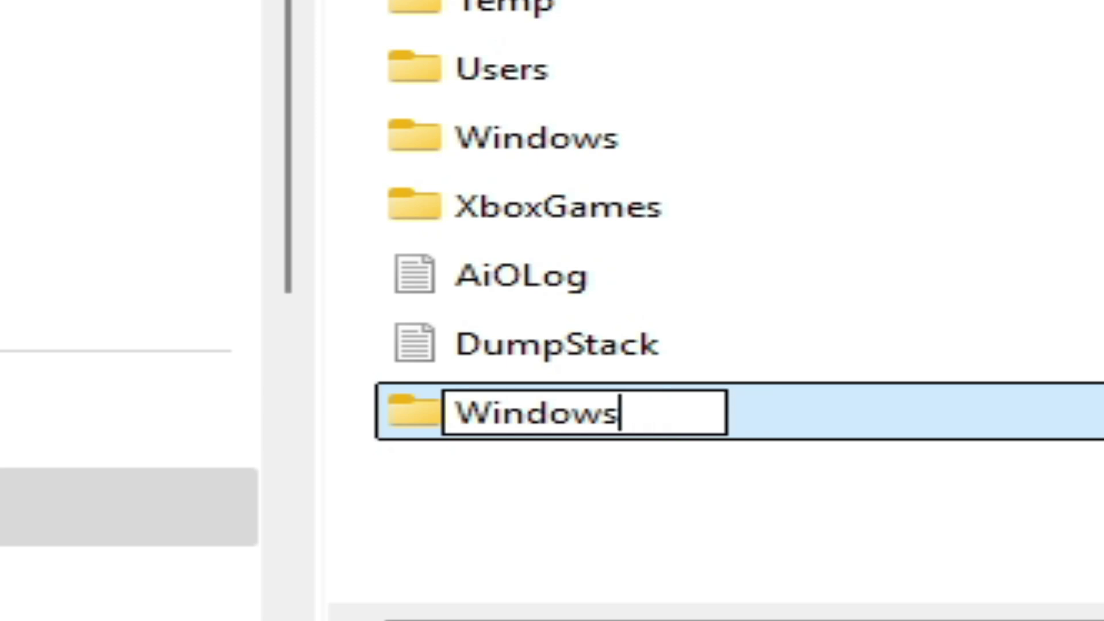
{"action": "key", "text": "BackSpace"}
{"action": "type", "text": "11"}
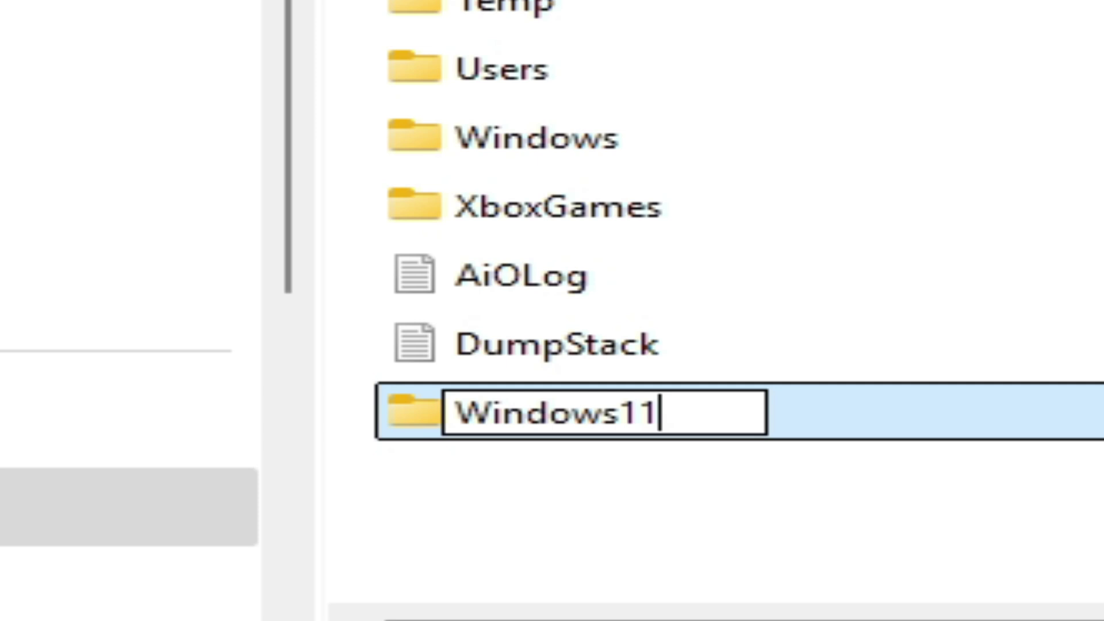
{"action": "key", "text": "Return"}
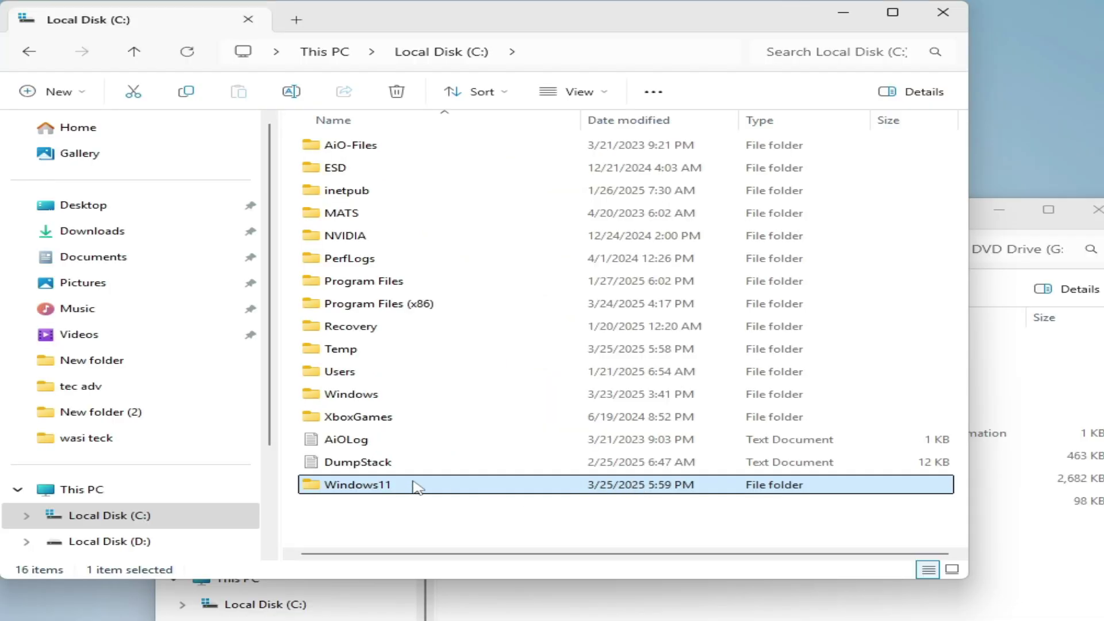
Step: Open C:\Windows11, then copy all eight files and folders from the mounted disc image
{"action": "double_click", "coordinate": [410, 487]}
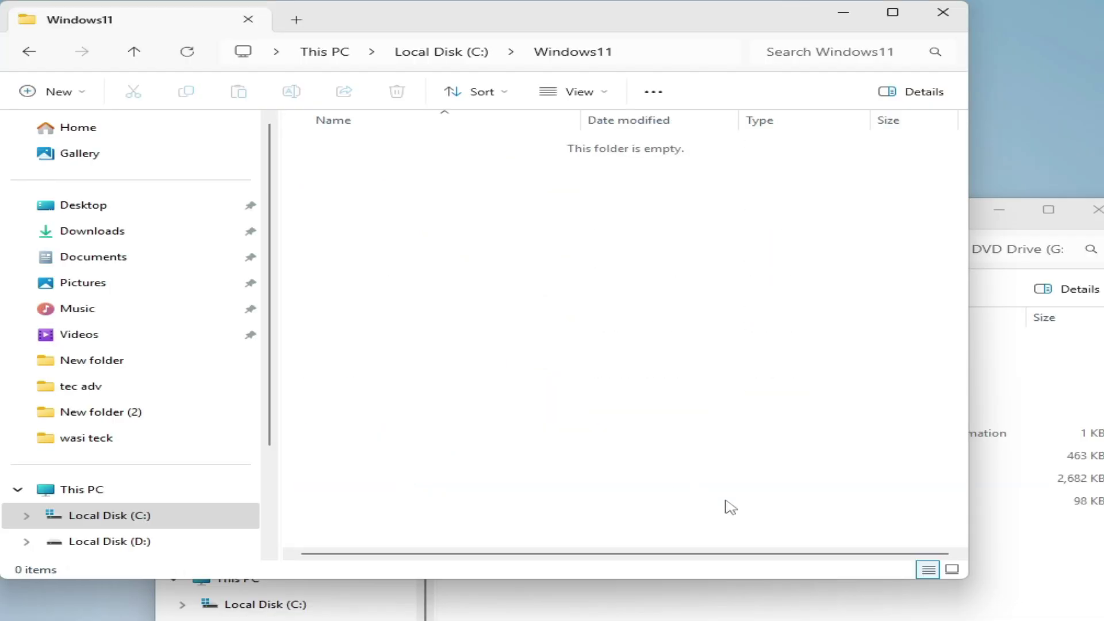
{"action": "left_click", "coordinate": [1007, 549]}
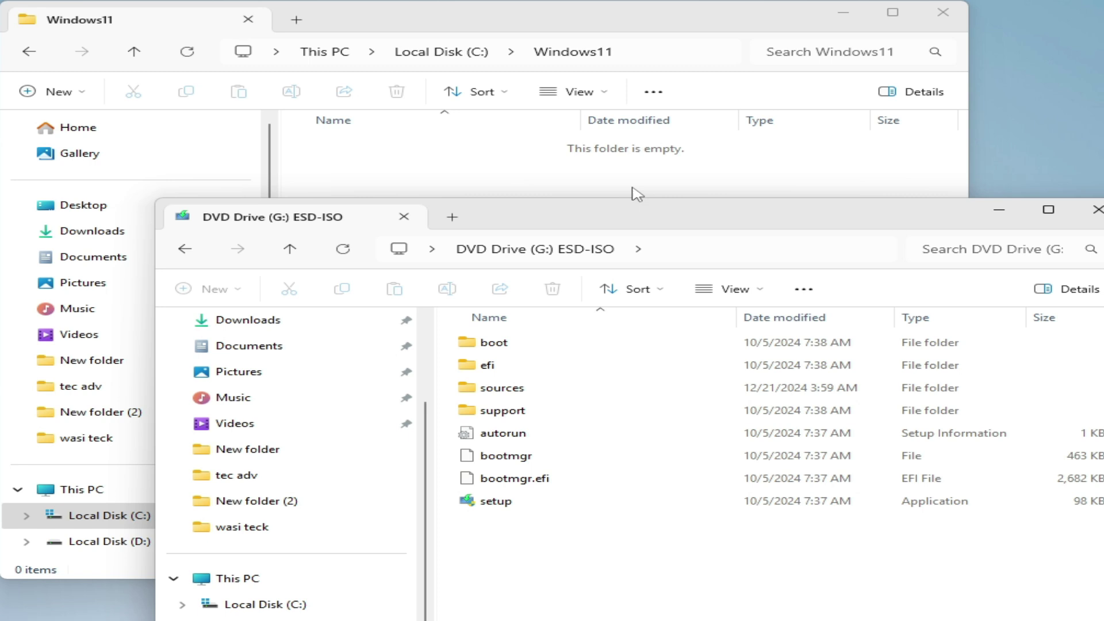
{"action": "left_click_drag", "start_coordinate": [649, 221], "coordinate": [683, 212]}
{"action": "left_click", "coordinate": [224, 241]}
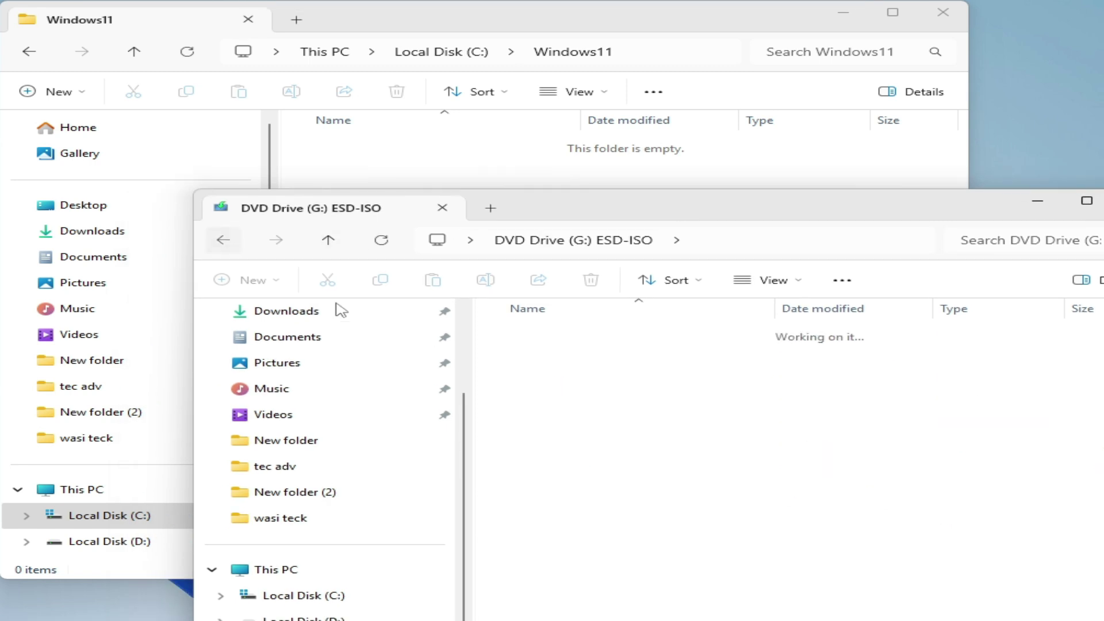
{"action": "double_click", "coordinate": [558, 338]}
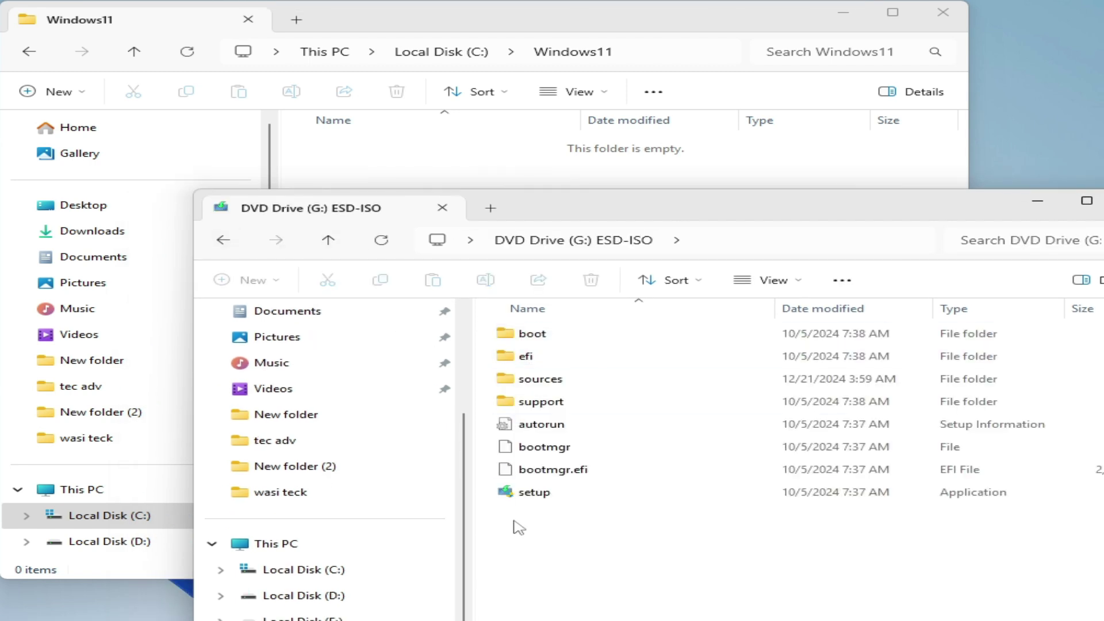
{"action": "left_click_drag", "start_coordinate": [519, 525], "coordinate": [567, 338]}
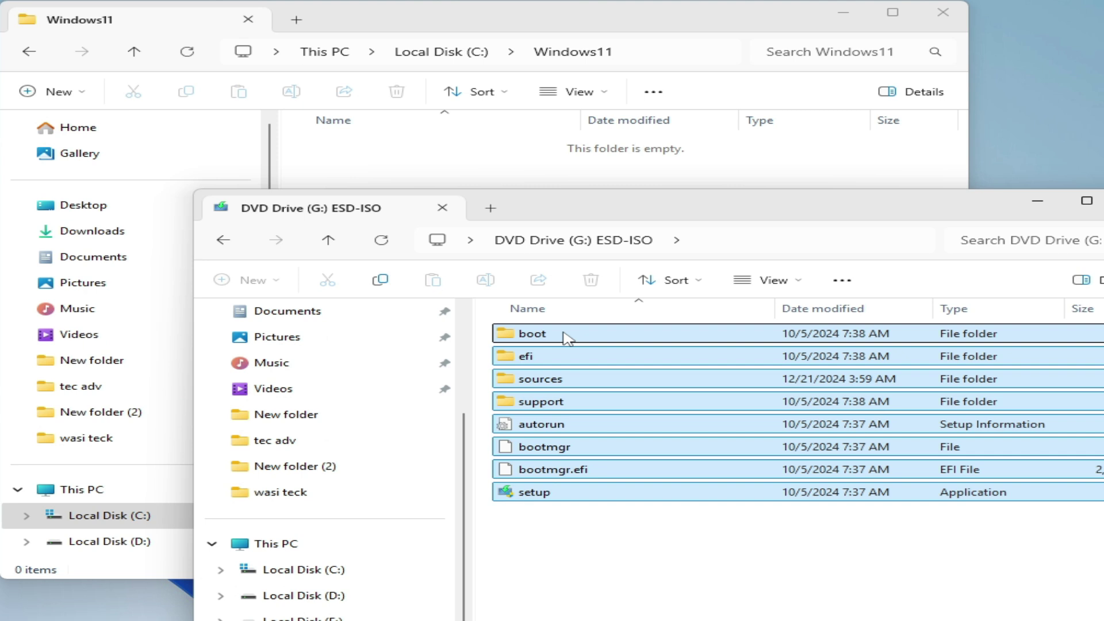
{"action": "right_click", "coordinate": [566, 339]}
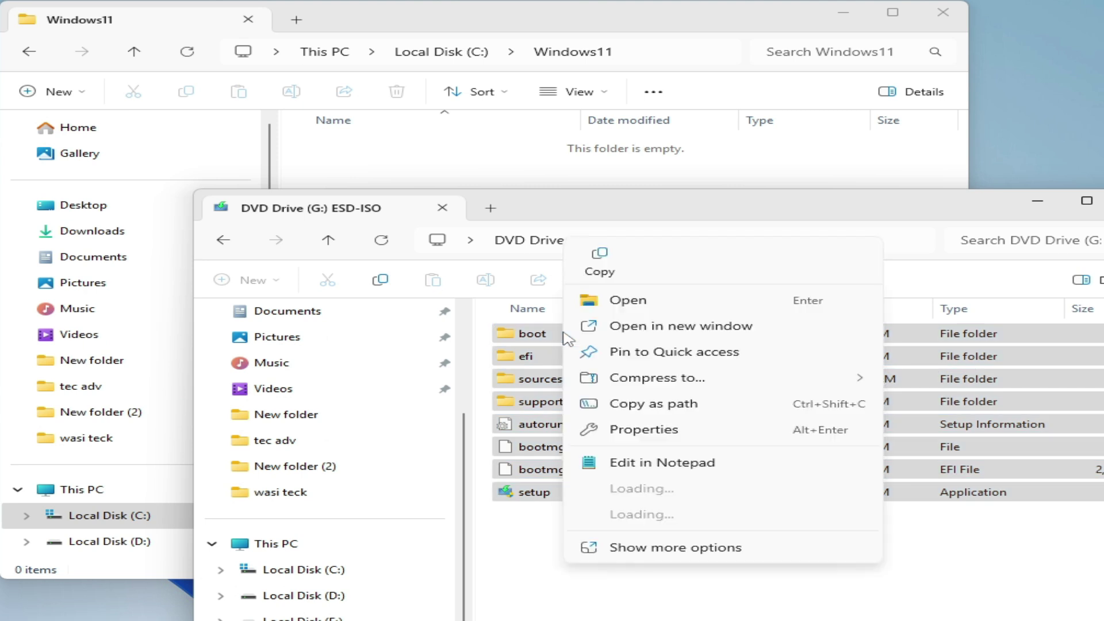
{"action": "left_click", "coordinate": [600, 259]}
Step: Paste the installation files into C:\Windows11 and verify the folder's contents
{"action": "left_click", "coordinate": [509, 175]}
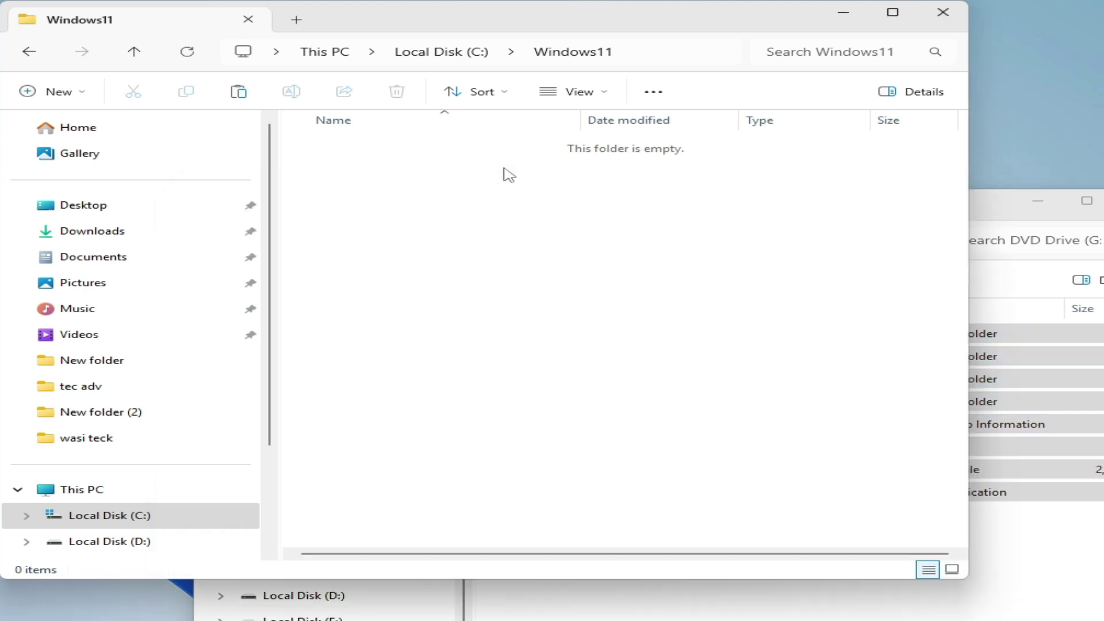
{"action": "right_click", "coordinate": [428, 329]}
{"action": "left_click", "coordinate": [455, 357]}
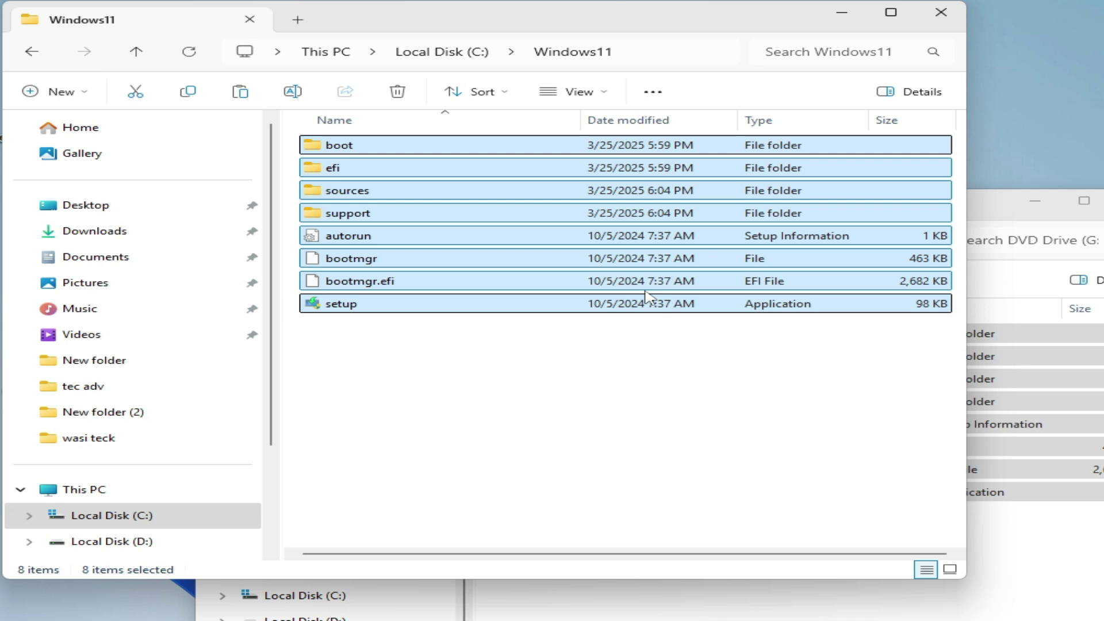
{"action": "left_click", "coordinate": [31, 52]}
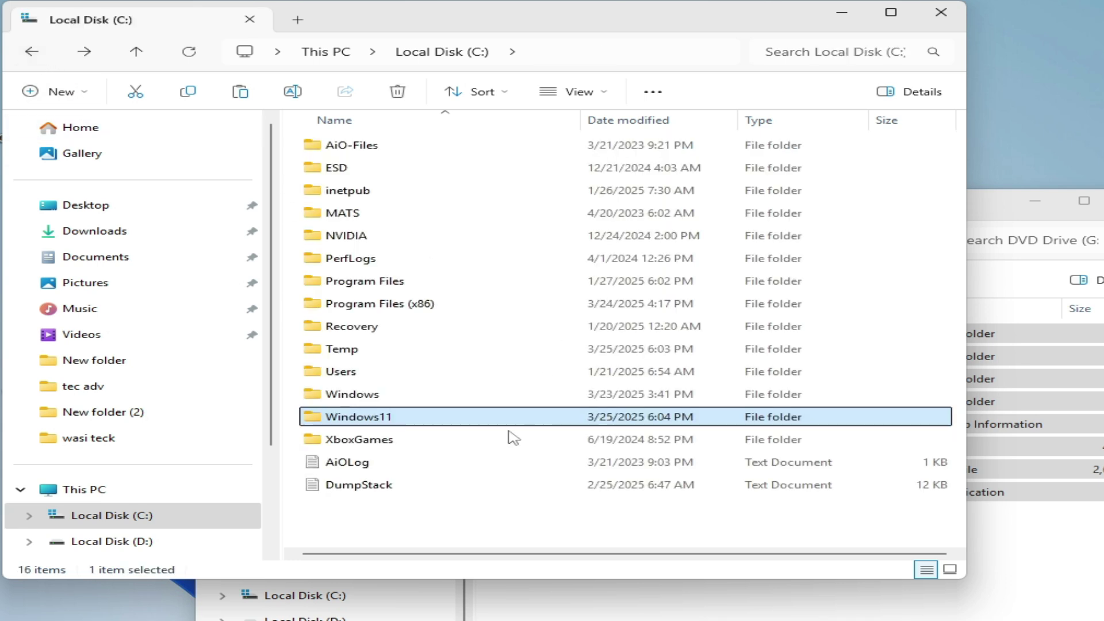
{"action": "double_click", "coordinate": [389, 422]}
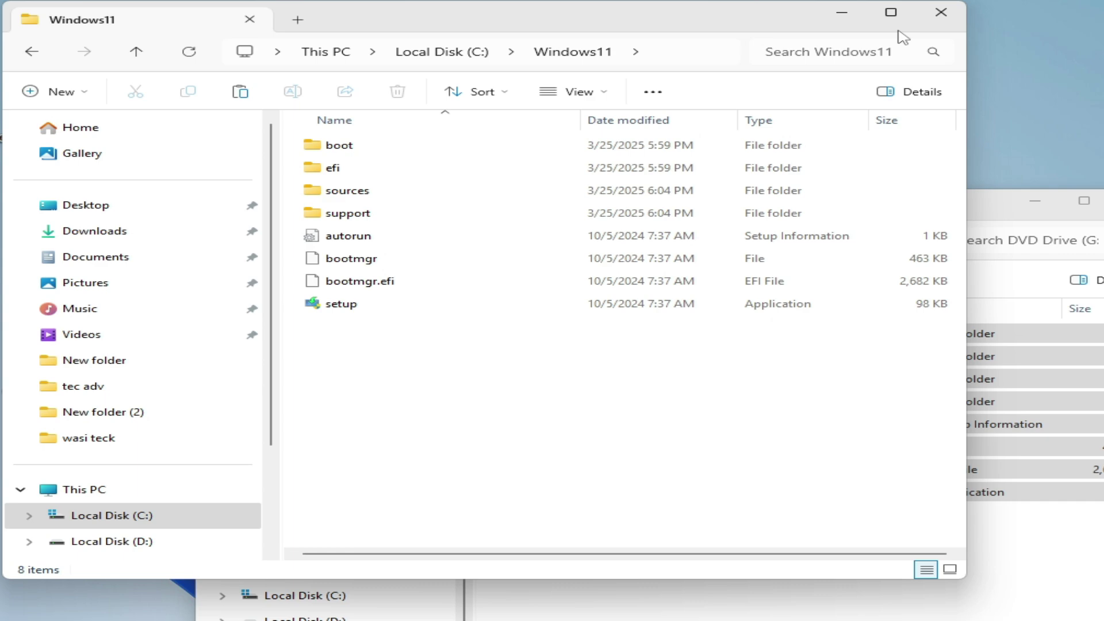
{"action": "left_click", "coordinate": [941, 12]}
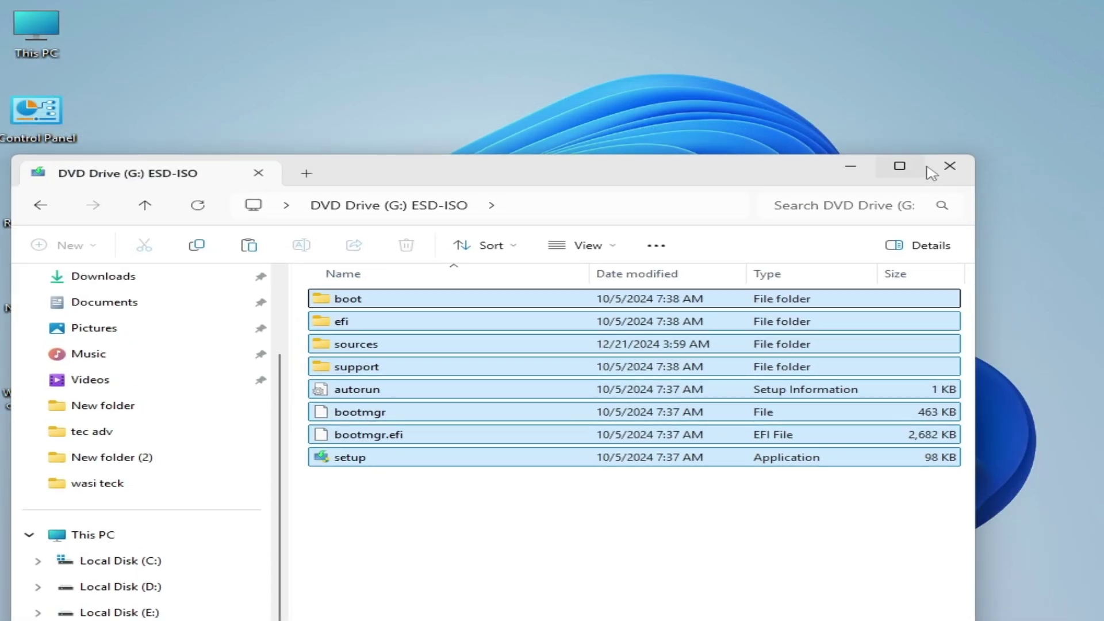
Step: Close the DVD window, open the Windows11 command notes, and bring up Command Prompt's options
{"action": "left_click", "coordinate": [950, 167]}
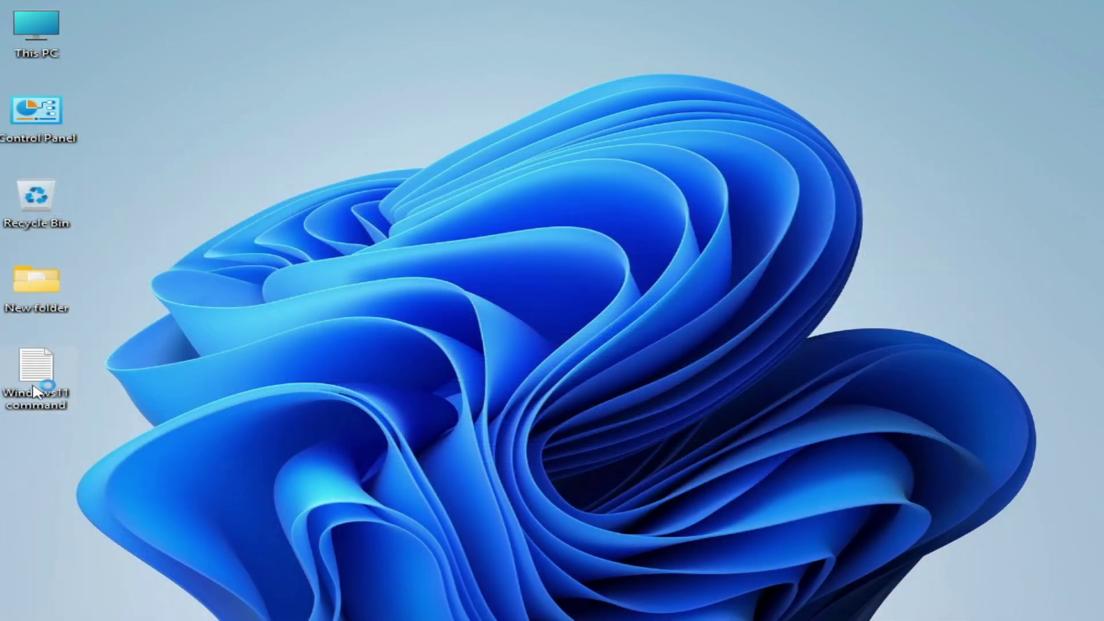
{"action": "double_click", "coordinate": [92, 379]}
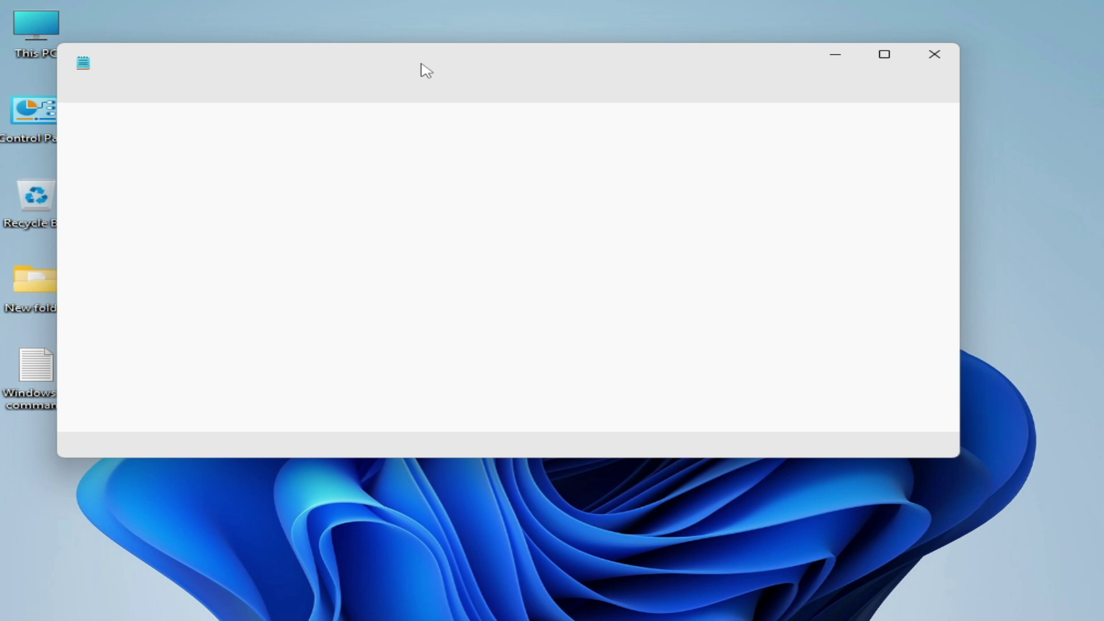
{"action": "left_click_drag", "start_coordinate": [791, 55], "coordinate": [851, 106]}
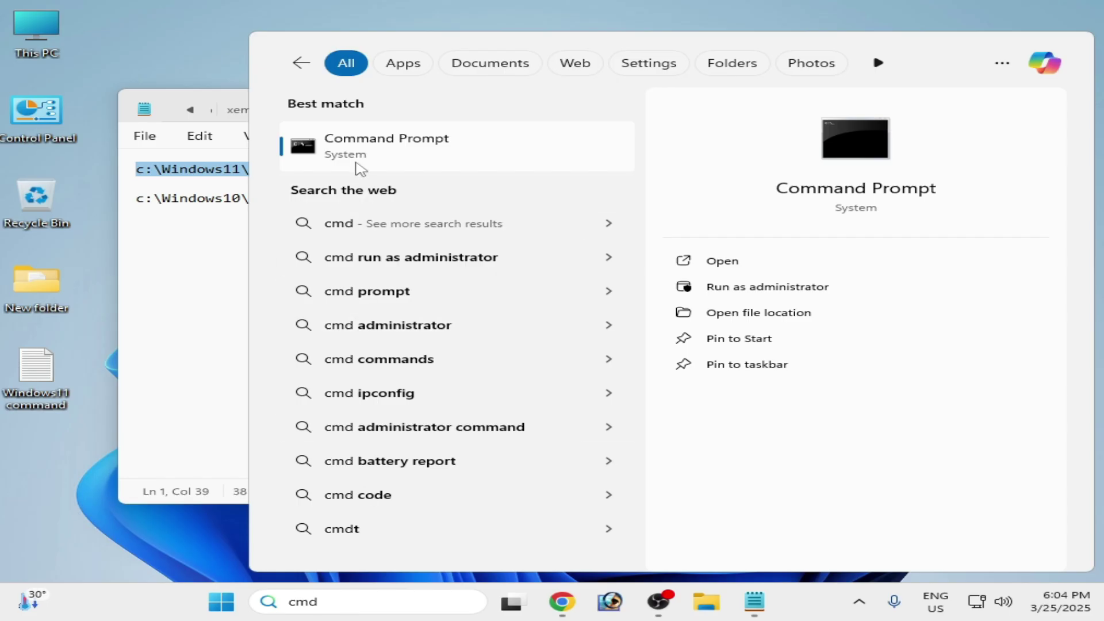
{"action": "right_click", "coordinate": [360, 155]}
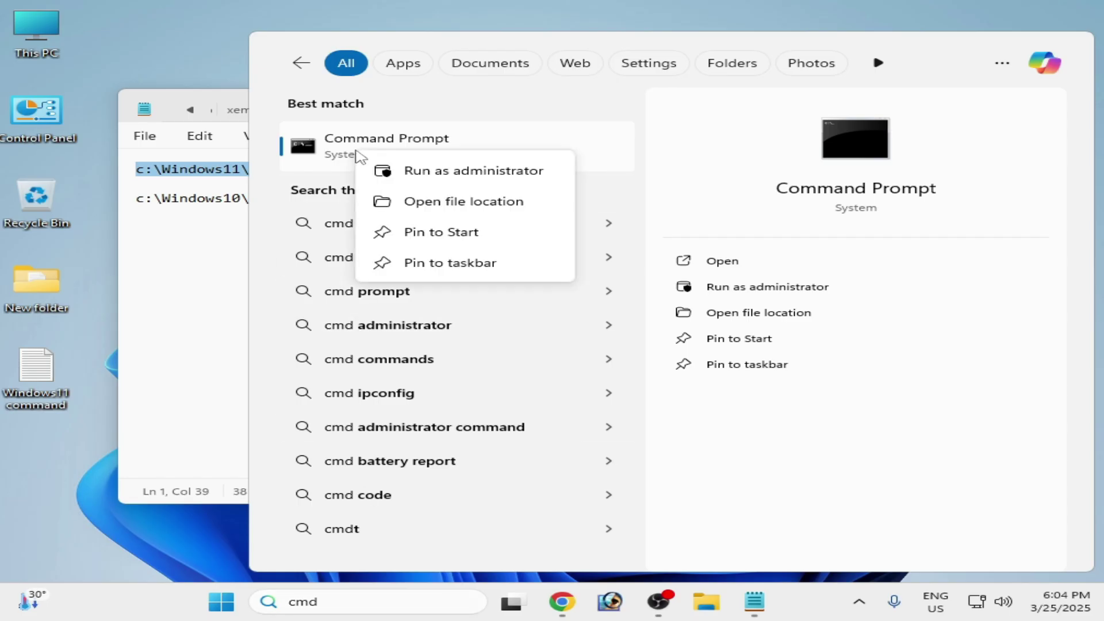
Step: Launch Command Prompt as administrator and copy the first setup command line from Notepad
{"action": "left_click", "coordinate": [420, 171]}
{"action": "left_click", "coordinate": [546, 455]}
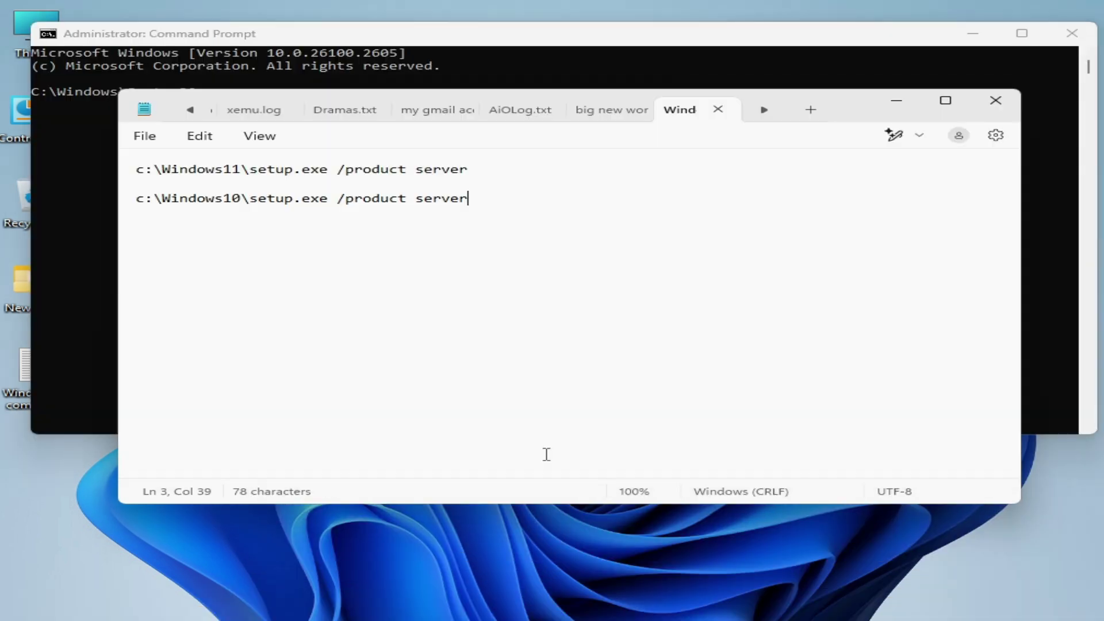
{"action": "left_click_drag", "start_coordinate": [478, 173], "coordinate": [137, 170]}
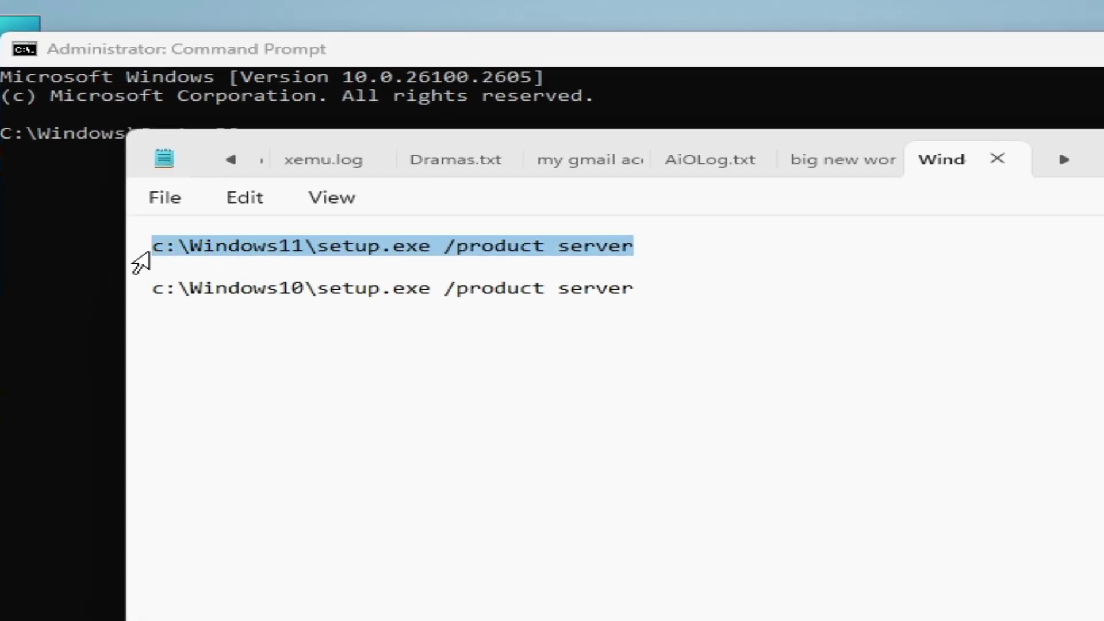
{"action": "right_click", "coordinate": [144, 258]}
{"action": "left_click", "coordinate": [230, 377]}
Step: Paste and run c:\Windows11\setup.exe /product server in Command Prompt
{"action": "key", "text": "super+Down"}
{"action": "right_click", "coordinate": [759, 64]}
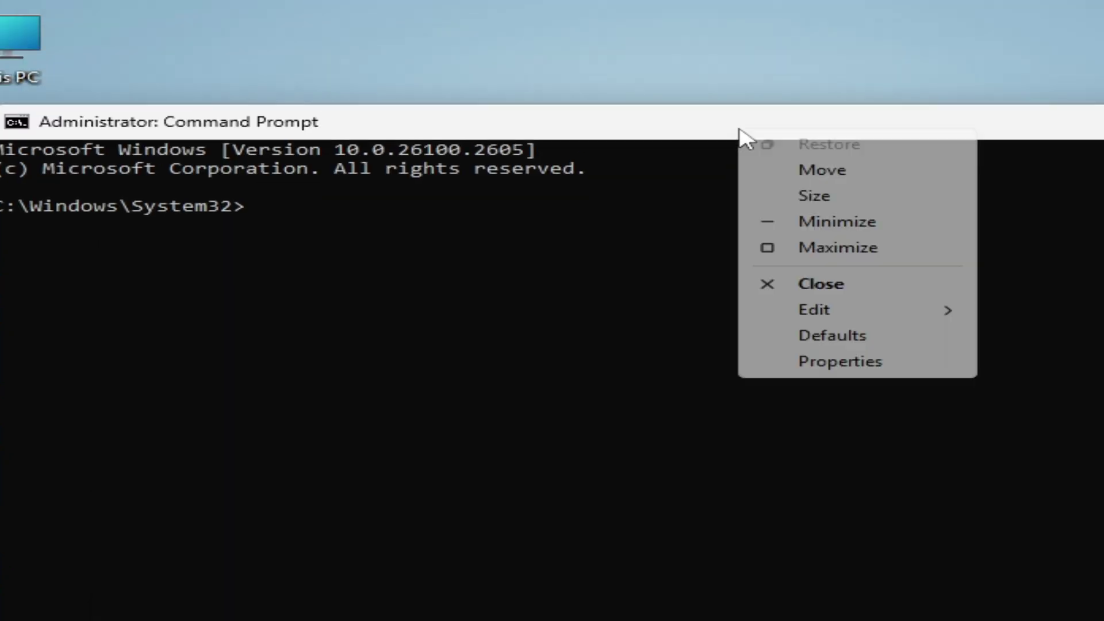
{"action": "mouse_move", "coordinate": [890, 321]}
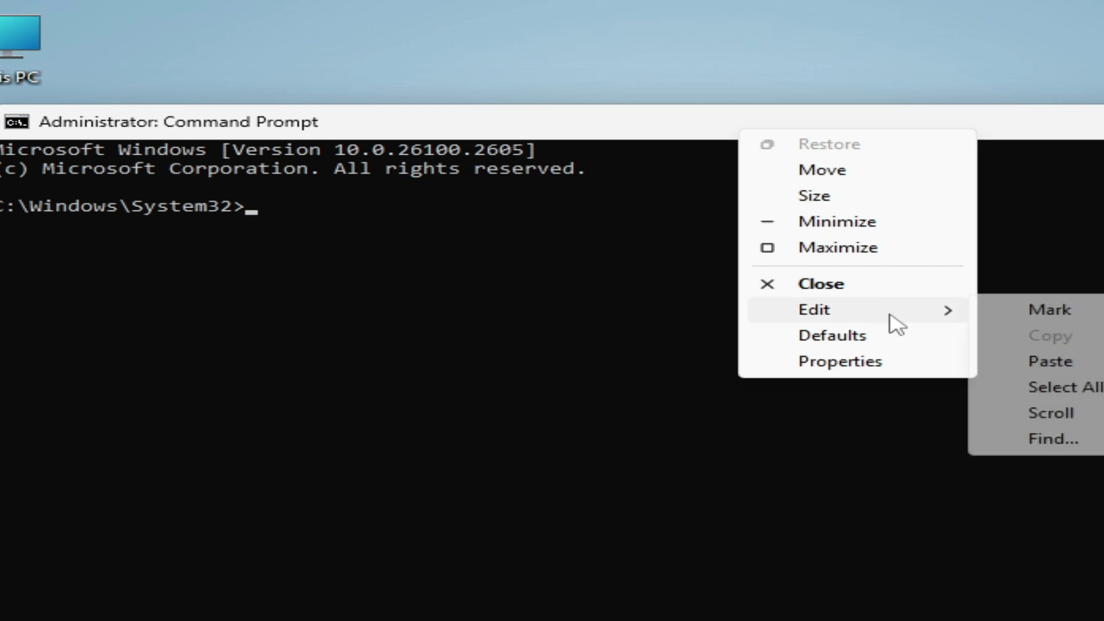
{"action": "left_click", "coordinate": [1030, 361]}
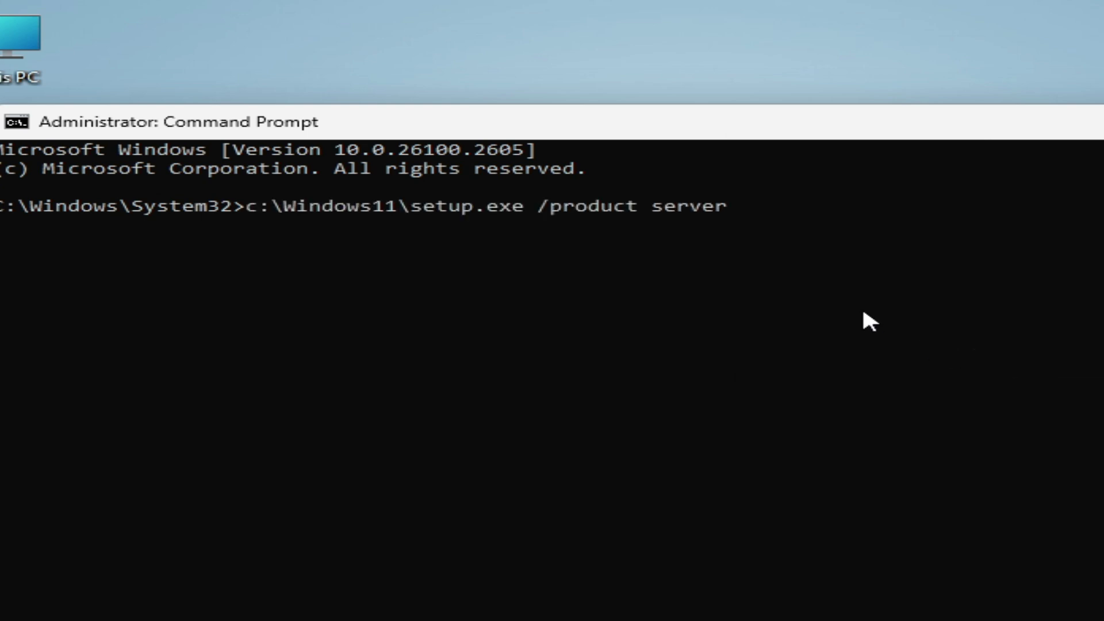
{"action": "key", "text": "Return"}
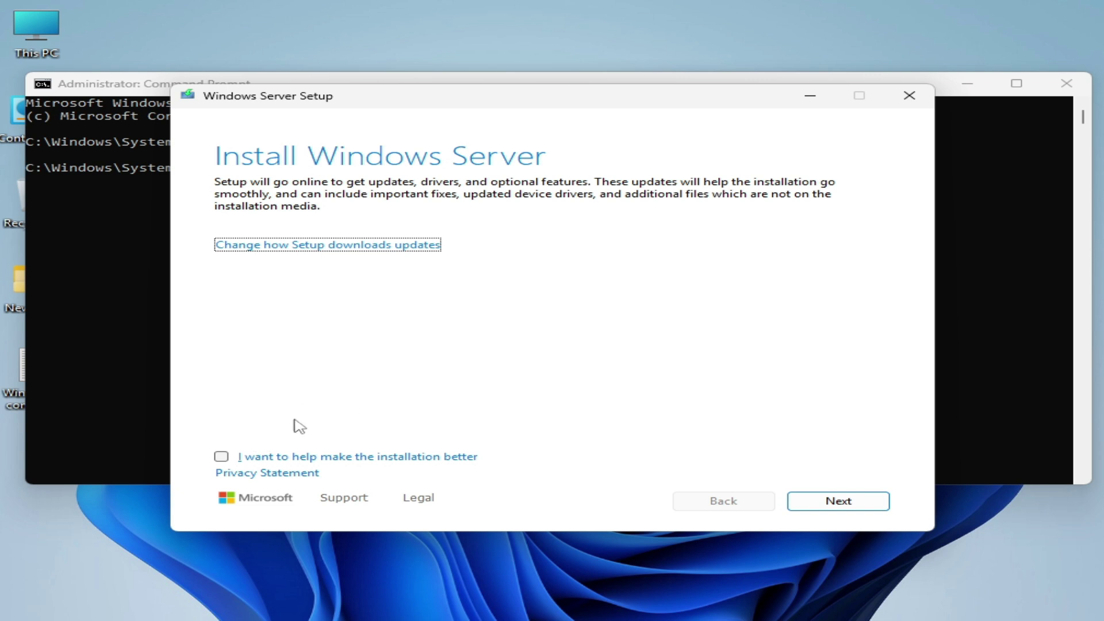
Step: Opt in to help improve setup, accept the license terms, and choose to keep nothing
{"action": "left_click", "coordinate": [221, 457]}
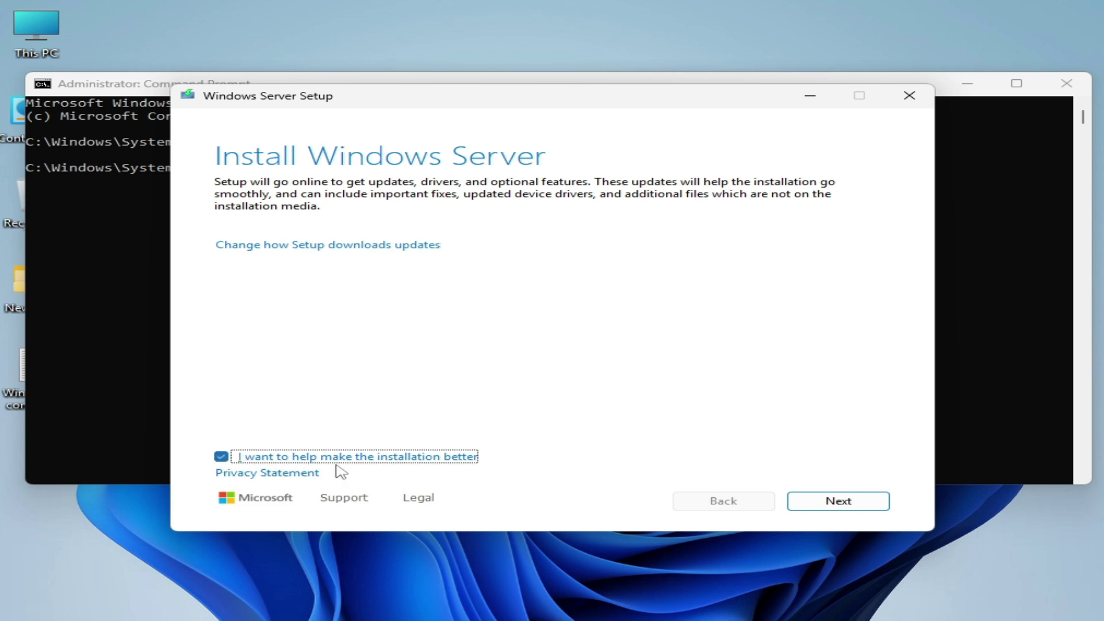
{"action": "left_click", "coordinate": [841, 502]}
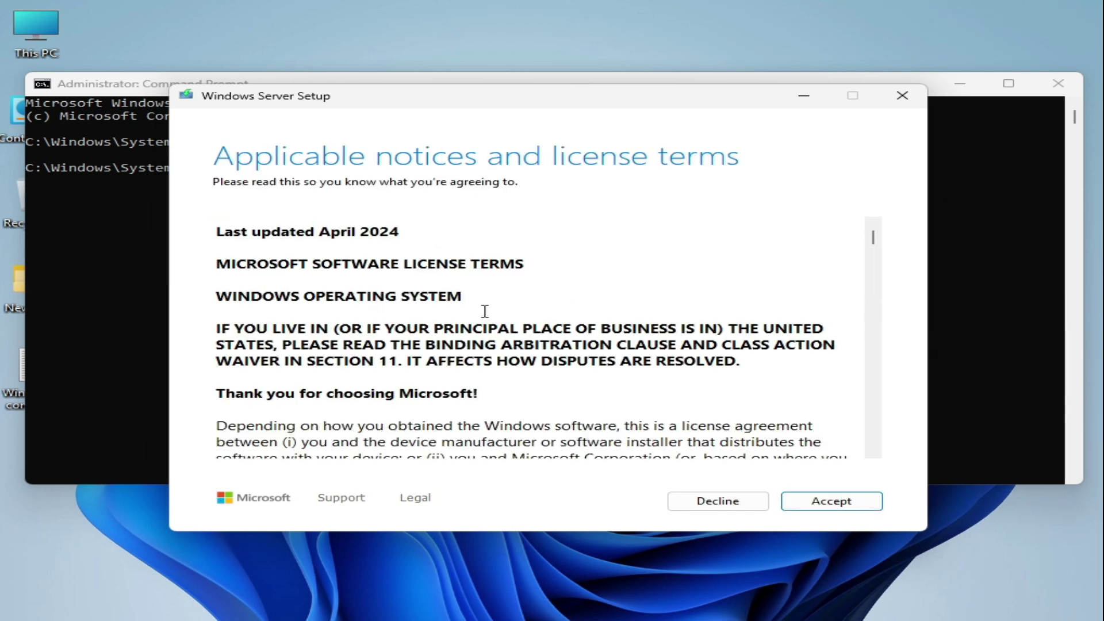
{"action": "left_click", "coordinate": [828, 509]}
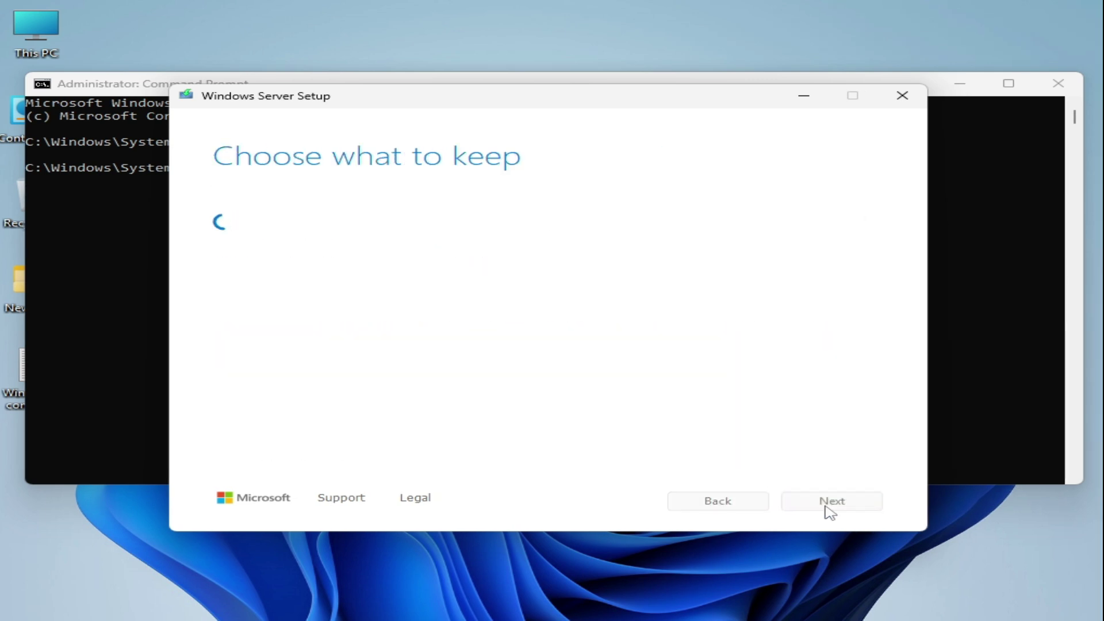
{"action": "left_click", "coordinate": [222, 269]}
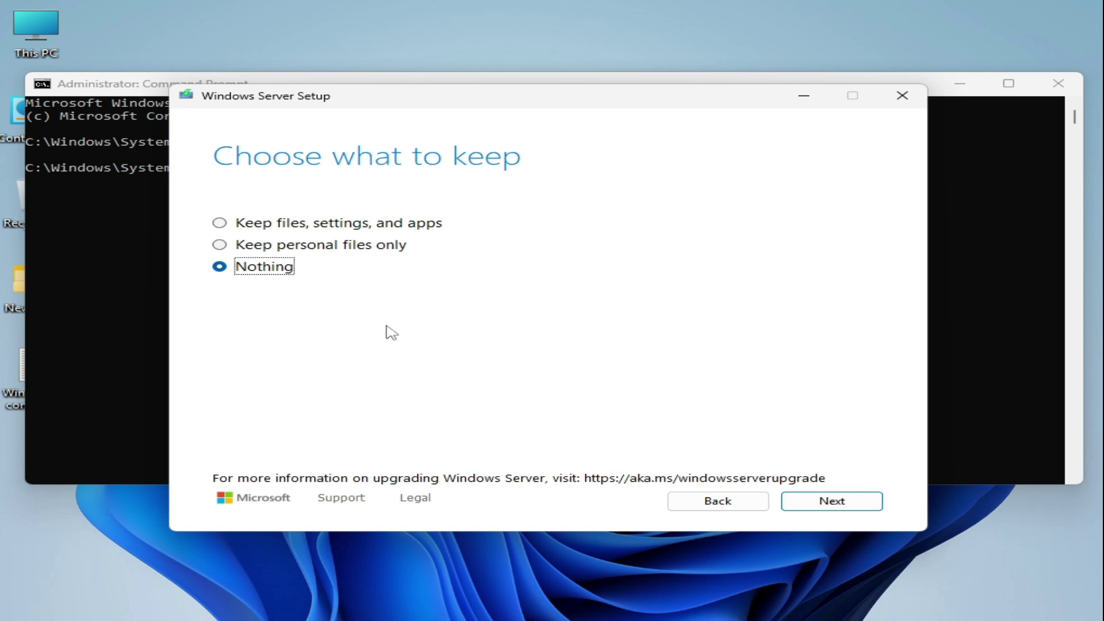
{"action": "left_click", "coordinate": [815, 506]}
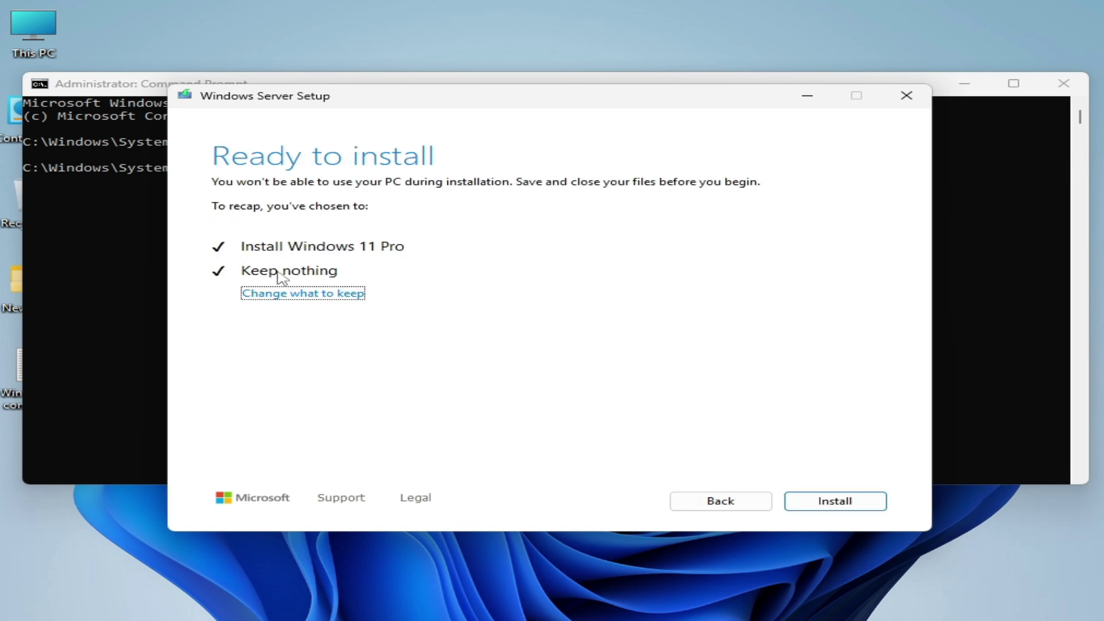
{"action": "left_click", "coordinate": [842, 504]}
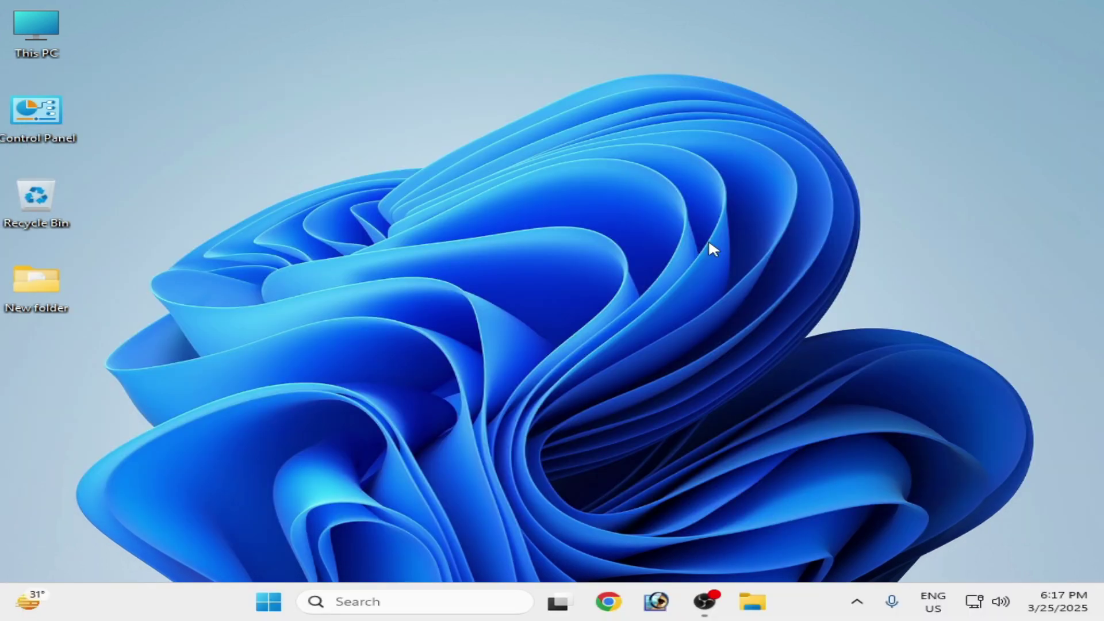